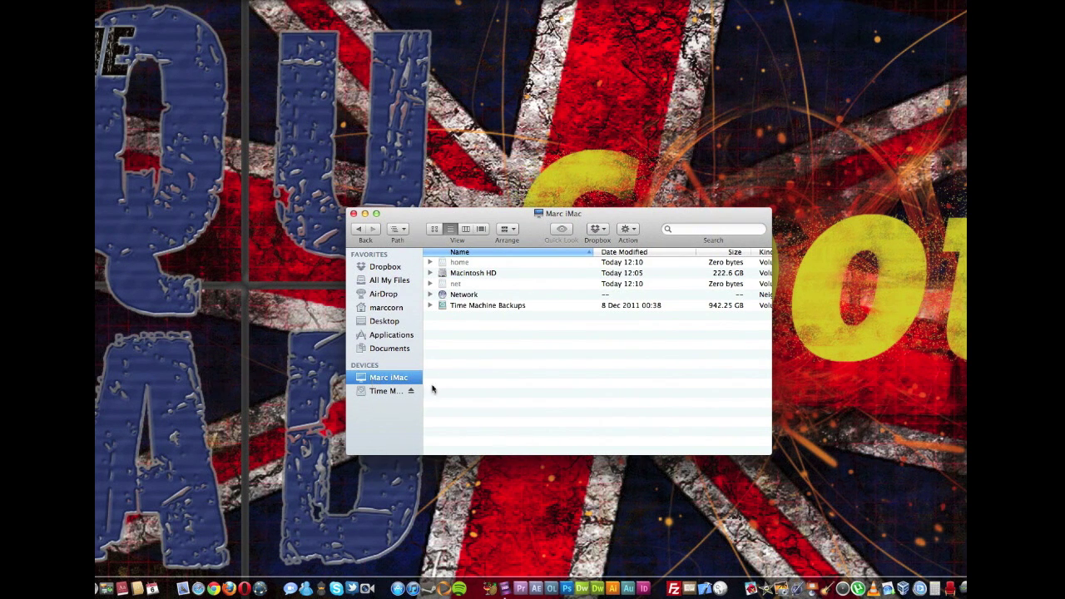
- Open the Applications folder and select the Front Row application
{"action": "left_click", "coordinate": [396, 336]}
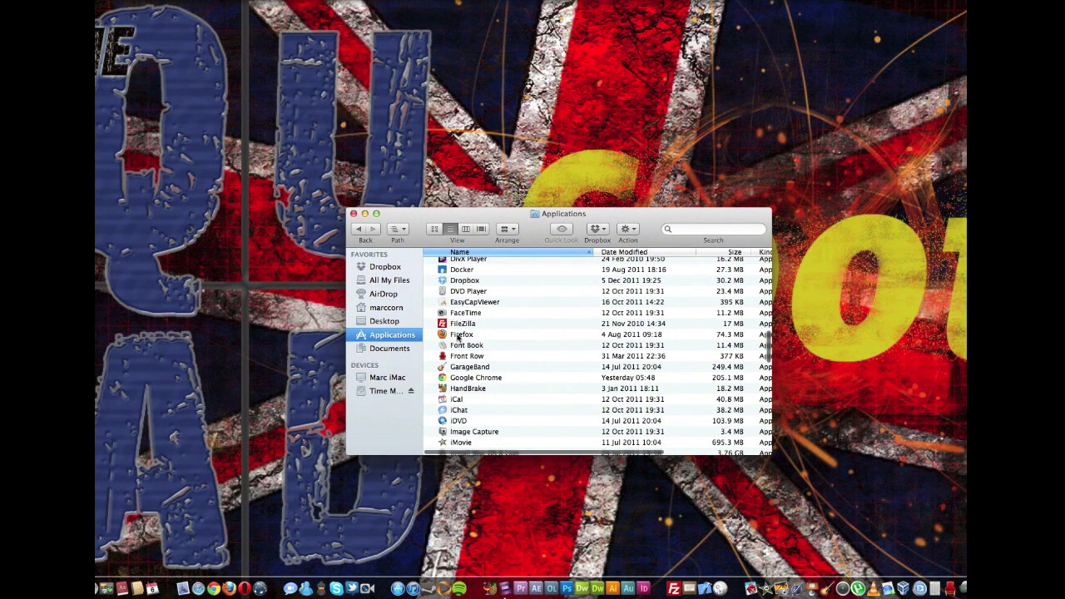
{"action": "right_click", "coordinate": [478, 358]}
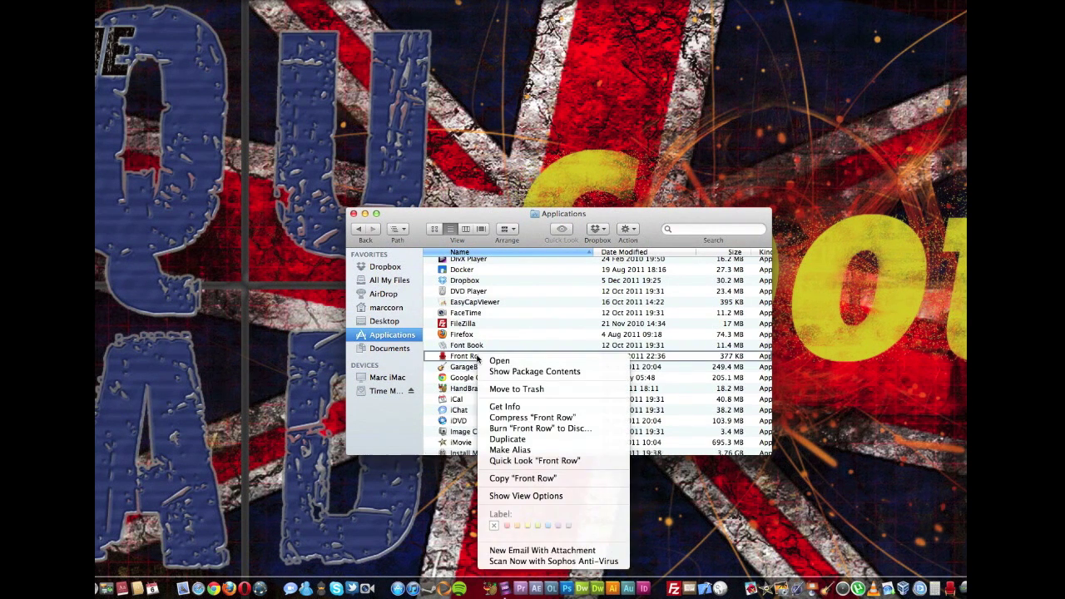
{"action": "left_click", "coordinate": [454, 359]}
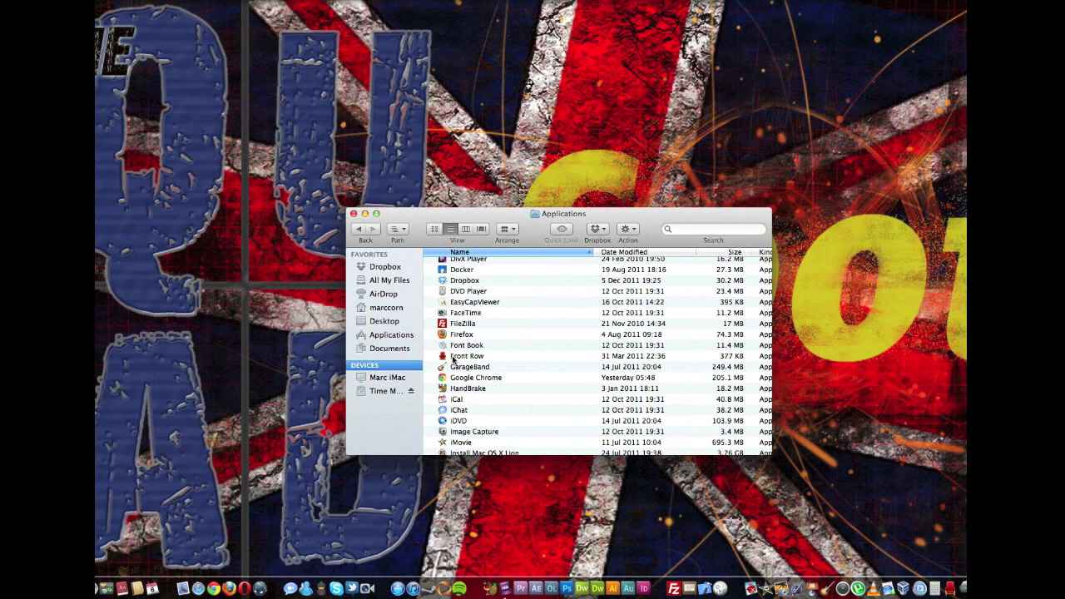
{"action": "left_click", "coordinate": [453, 359]}
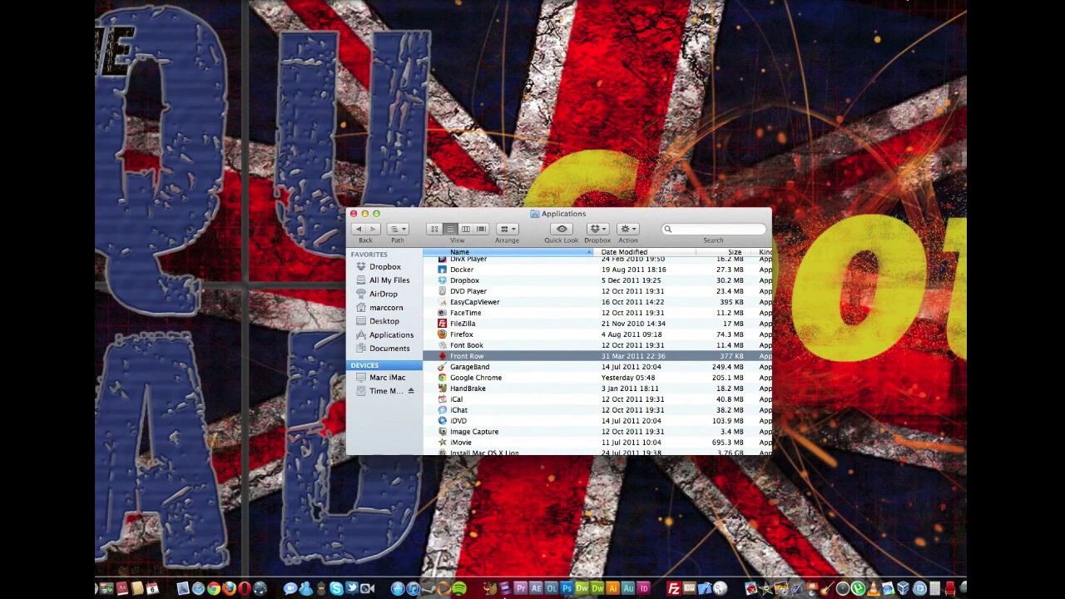
- Enter Time Machine to view the backups of the Applications folder, and leave it without restoring anything
{"action": "left_click", "coordinate": [957, 3]}
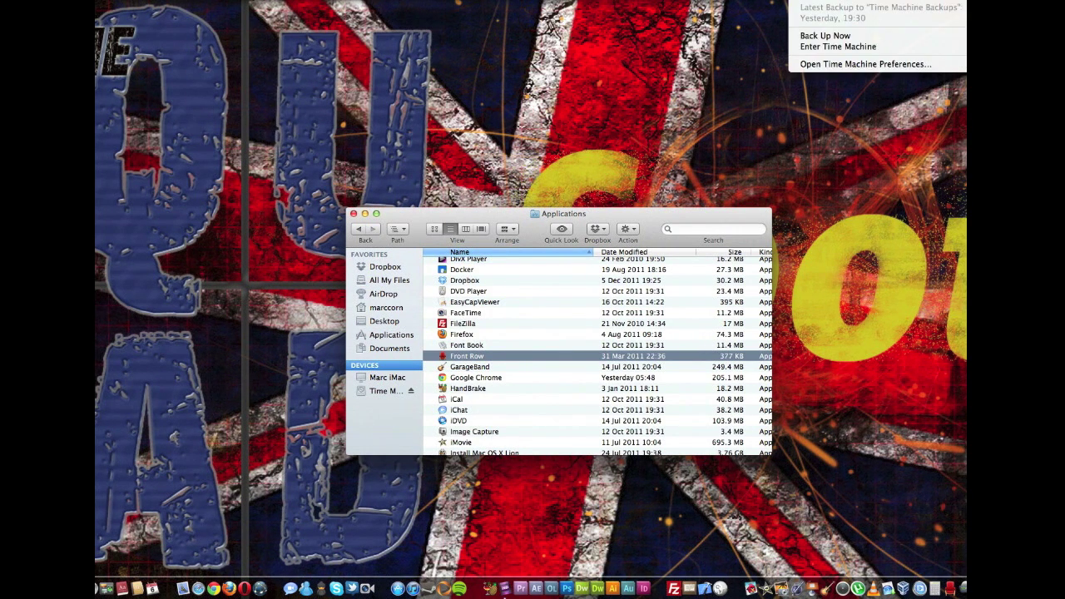
{"action": "left_click", "coordinate": [877, 50]}
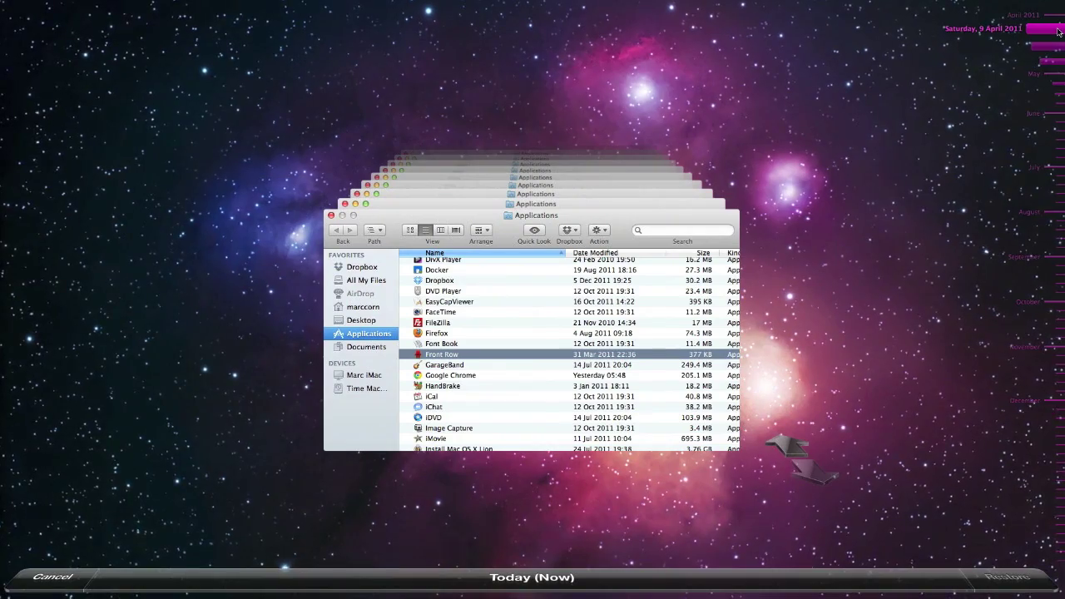
{"action": "left_click", "coordinate": [48, 586]}
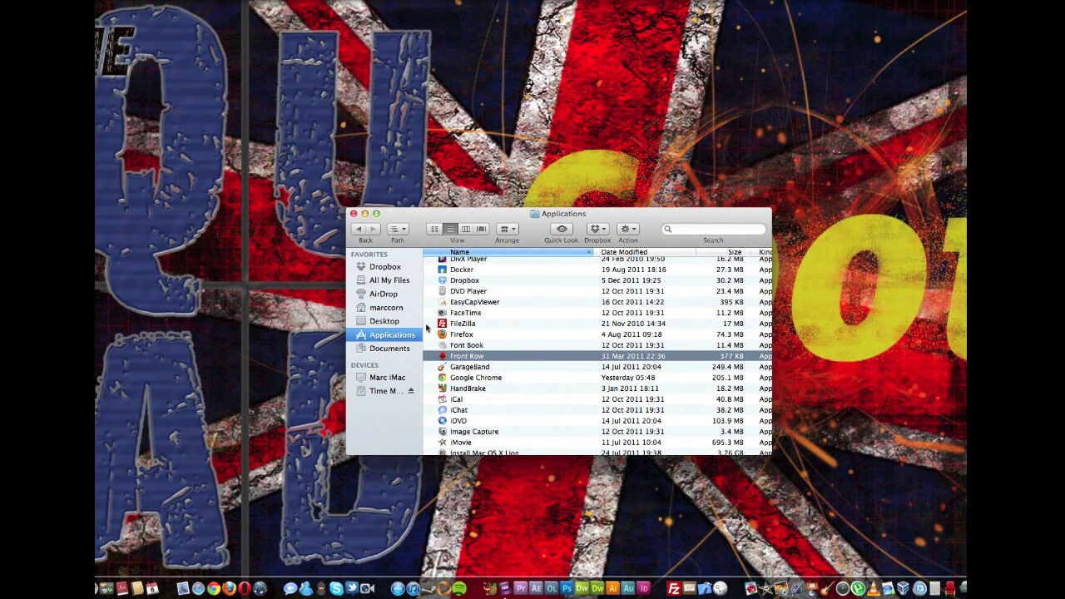
- Browse from Marc iMac to Macintosh HD/System/Library/CoreServices and select the Front Row application there
{"action": "left_click", "coordinate": [388, 379]}
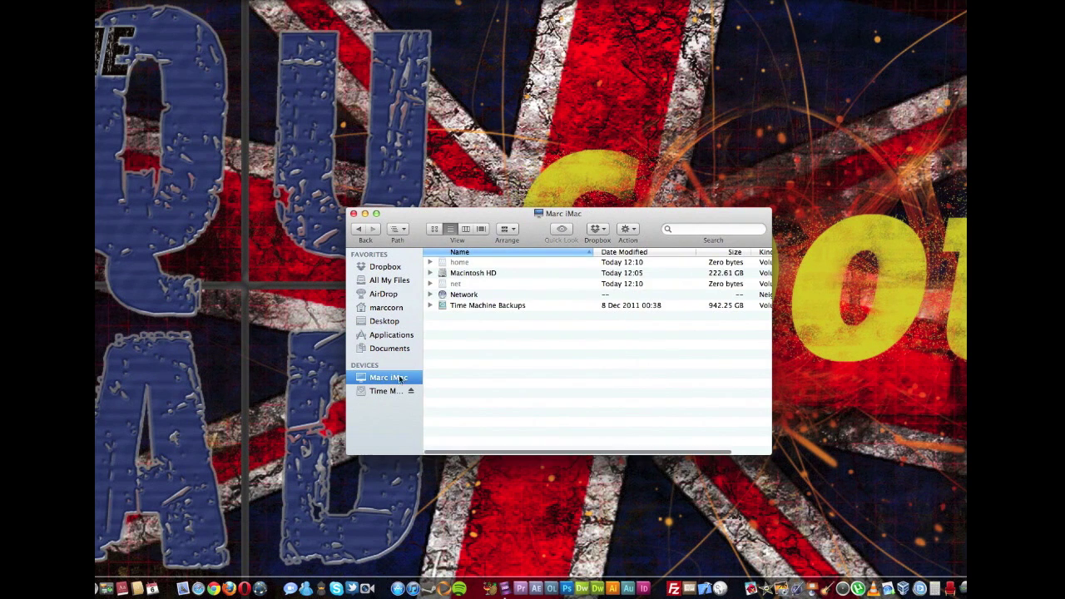
{"action": "left_click", "coordinate": [466, 274]}
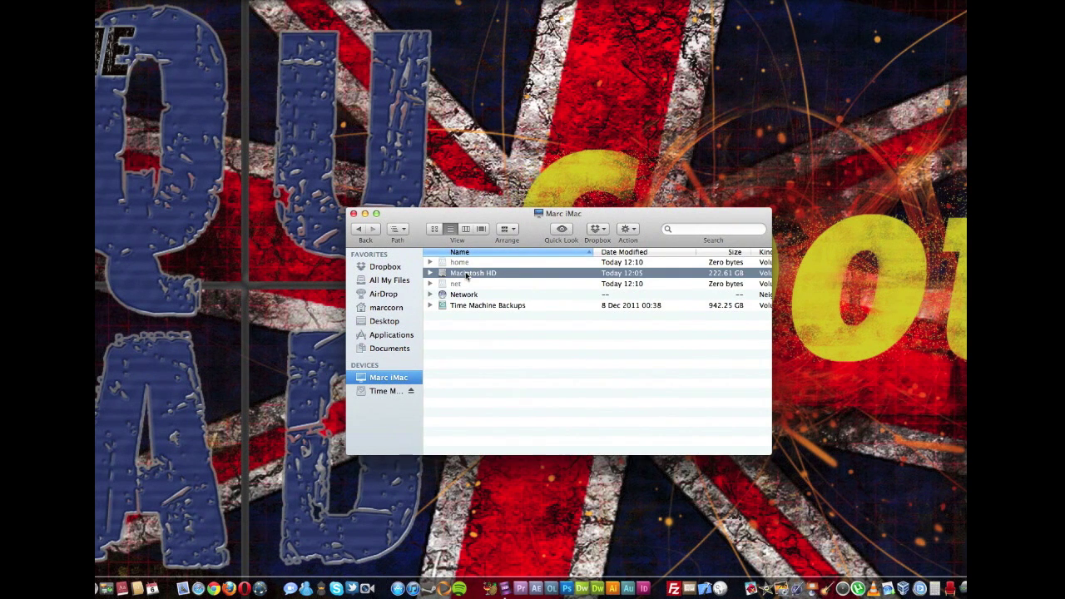
{"action": "double_click", "coordinate": [466, 276]}
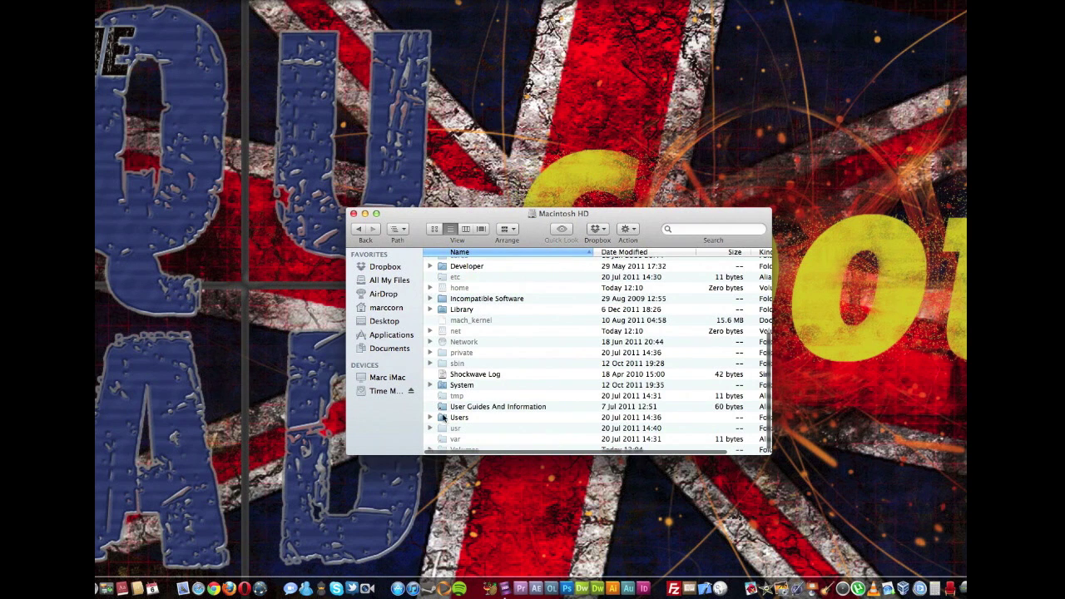
{"action": "double_click", "coordinate": [462, 386]}
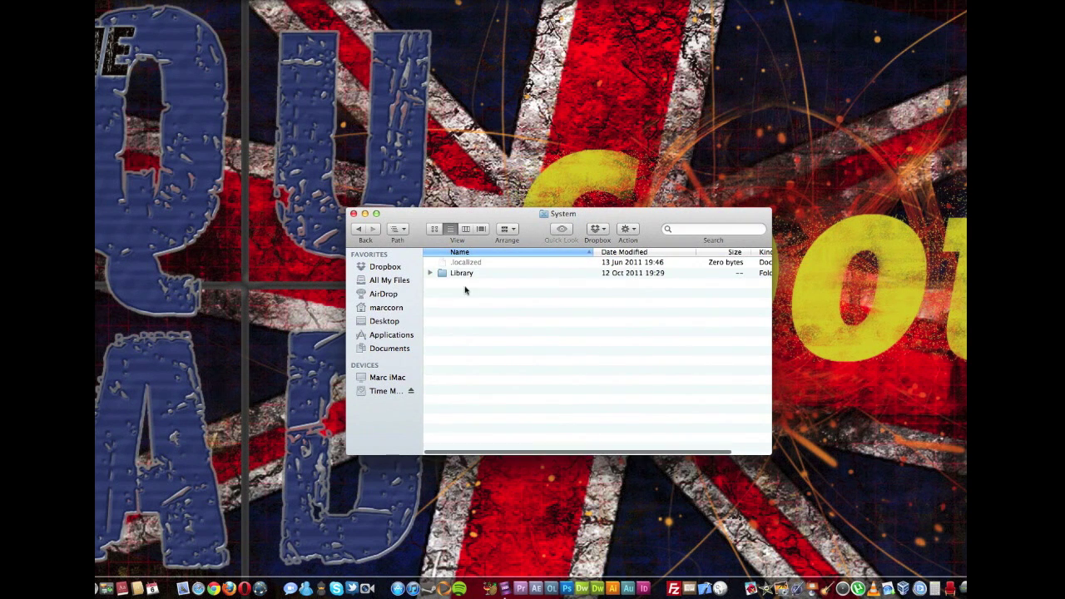
{"action": "double_click", "coordinate": [463, 276]}
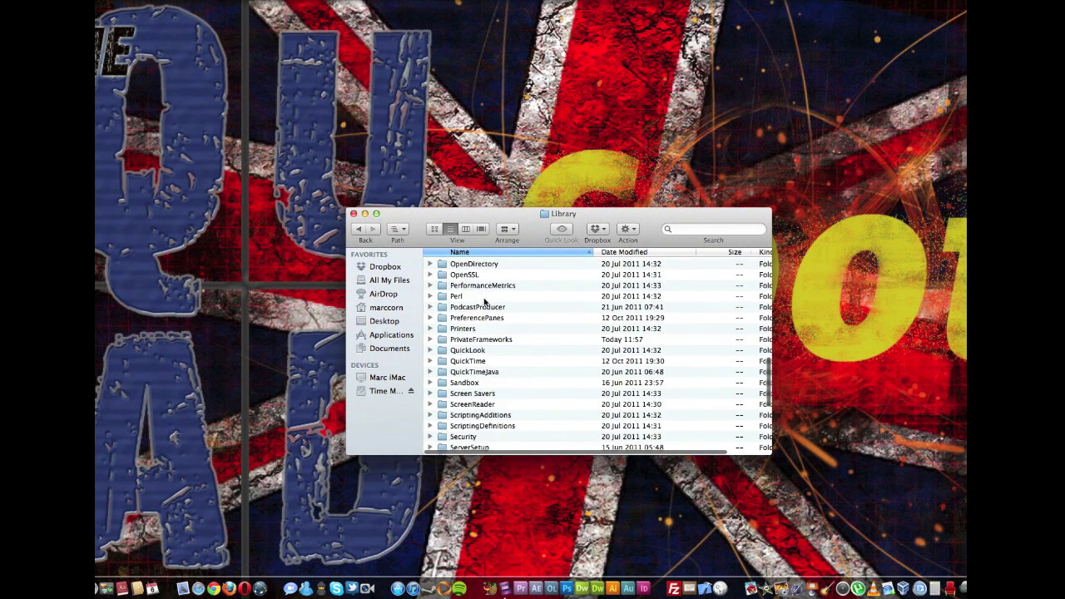
{"action": "scroll", "coordinate": [486, 301], "scroll_direction": "up", "scroll_amount": 1}
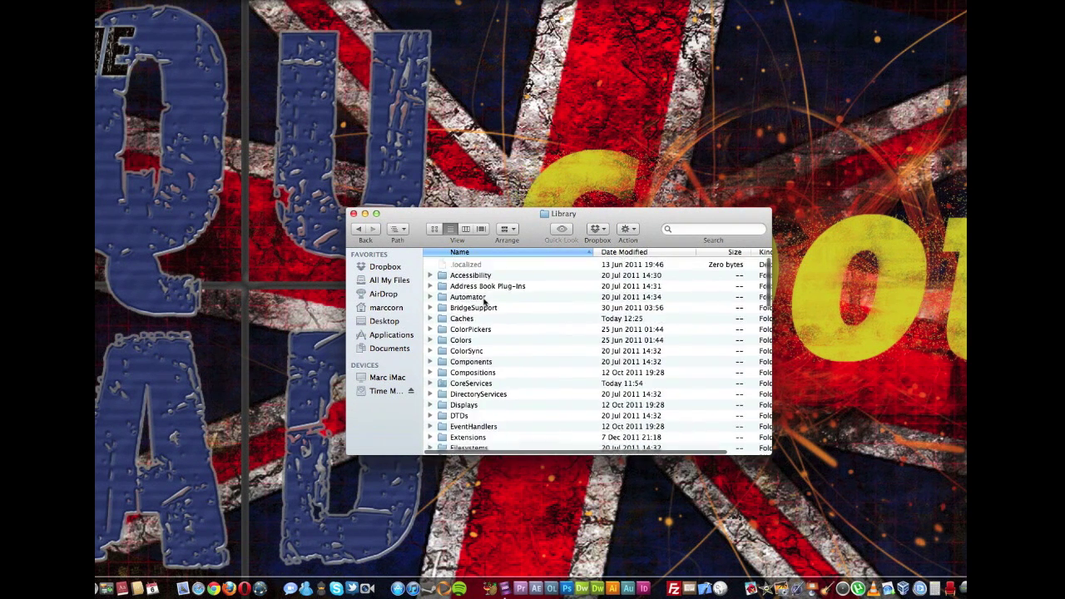
{"action": "double_click", "coordinate": [472, 382]}
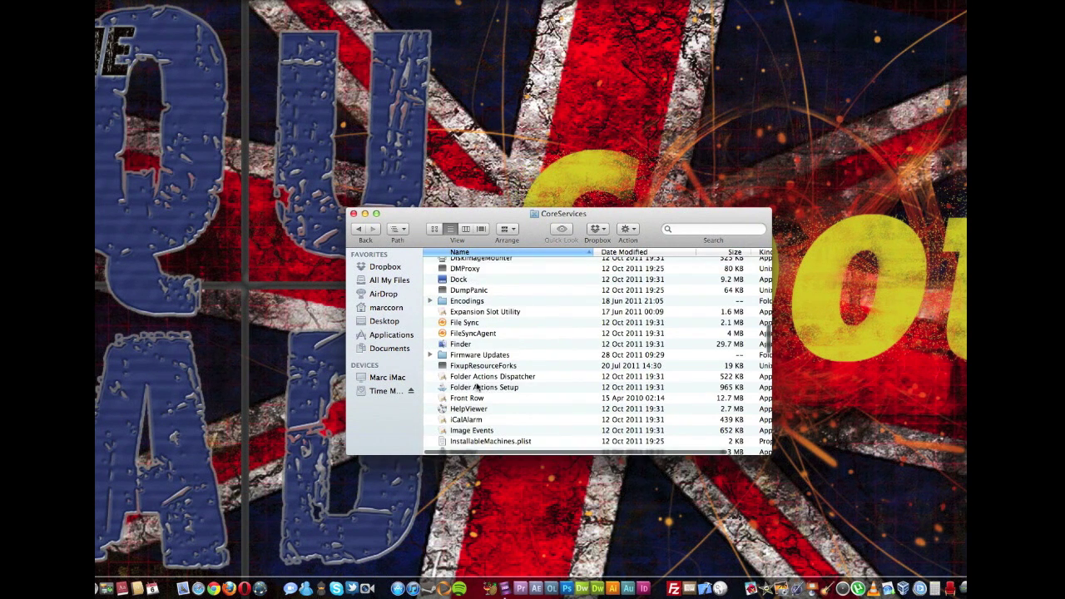
{"action": "left_click", "coordinate": [473, 402]}
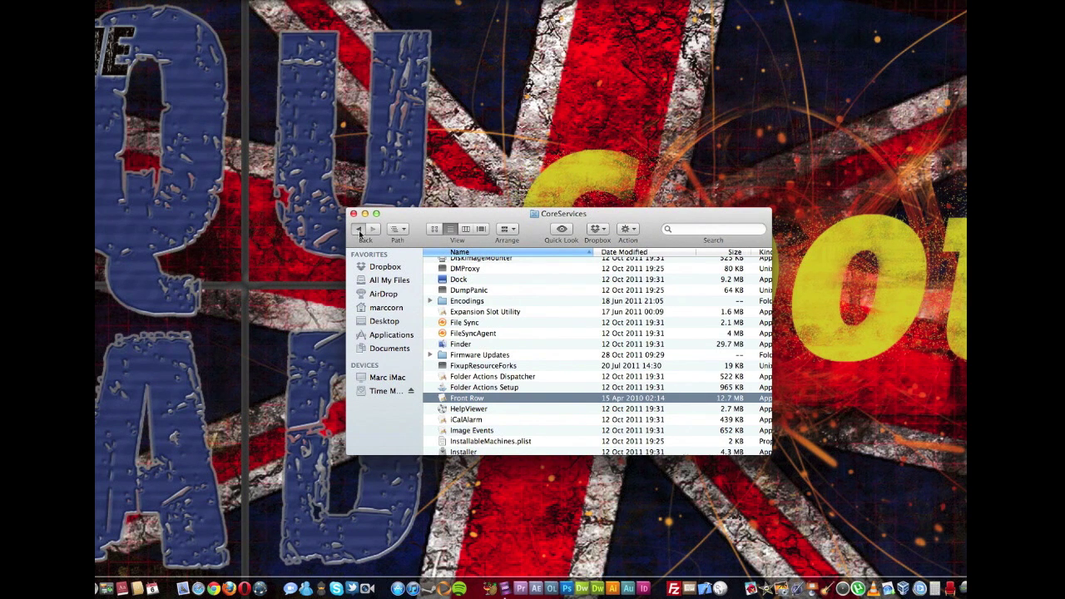
- Return to the System Library folder, open LaunchAgents and select the com.apple.RemoteUI.plist file
{"action": "left_click", "coordinate": [358, 230]}
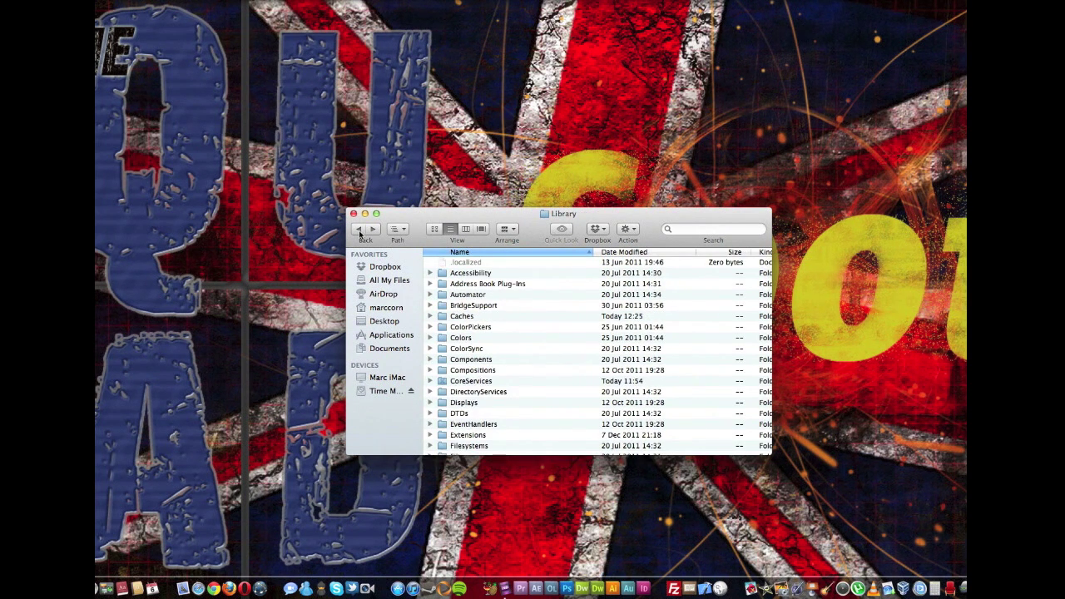
{"action": "scroll", "coordinate": [515, 383], "scroll_direction": "down", "scroll_amount": 3}
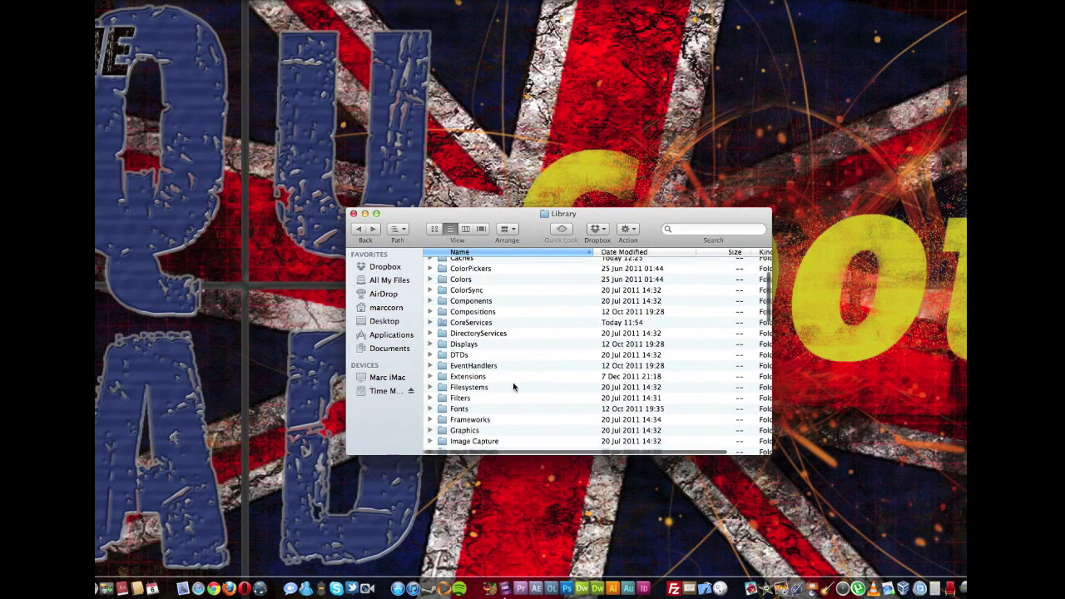
{"action": "scroll", "coordinate": [514, 386], "scroll_direction": "down", "scroll_amount": 5}
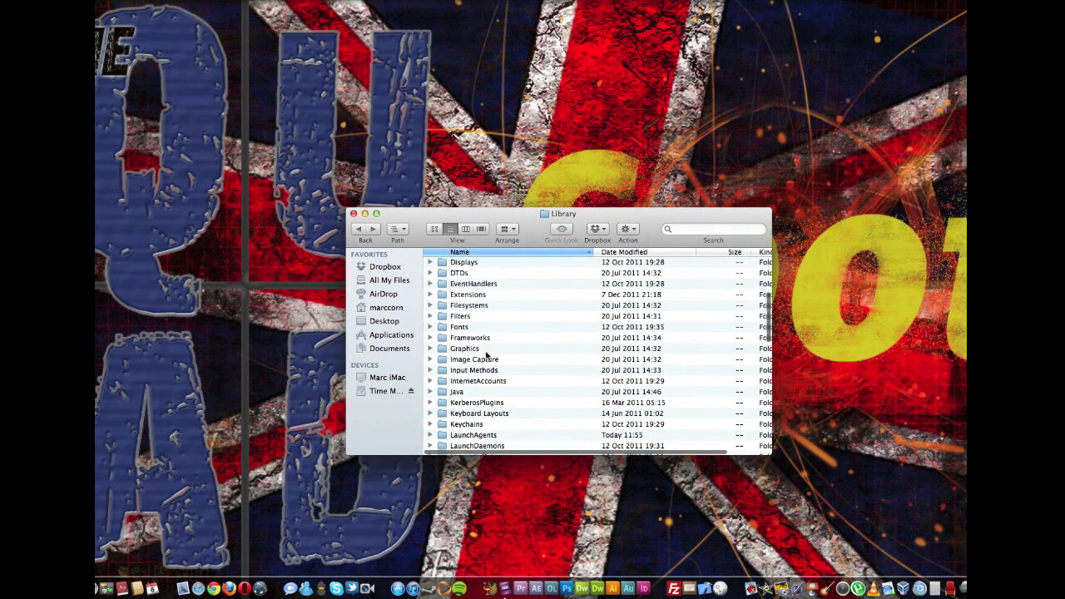
{"action": "scroll", "coordinate": [487, 357], "scroll_direction": "down", "scroll_amount": 5}
{"action": "left_click", "coordinate": [488, 353]}
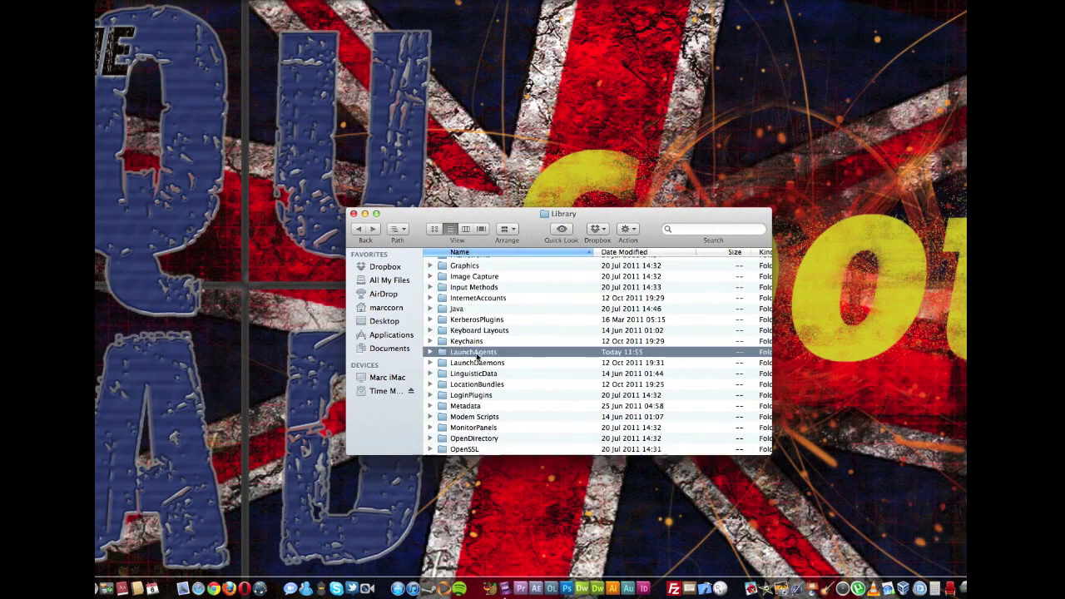
{"action": "double_click", "coordinate": [488, 352]}
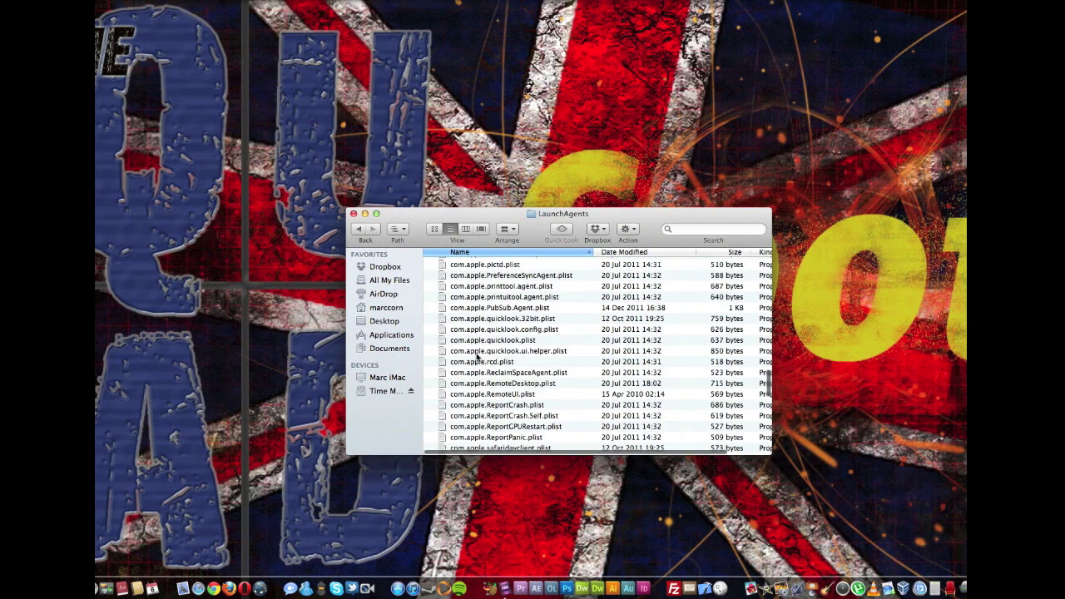
{"action": "scroll", "coordinate": [529, 376], "scroll_direction": "down", "scroll_amount": 5}
{"action": "scroll", "coordinate": [529, 376], "scroll_direction": "up", "scroll_amount": 1}
{"action": "left_click", "coordinate": [523, 353]}
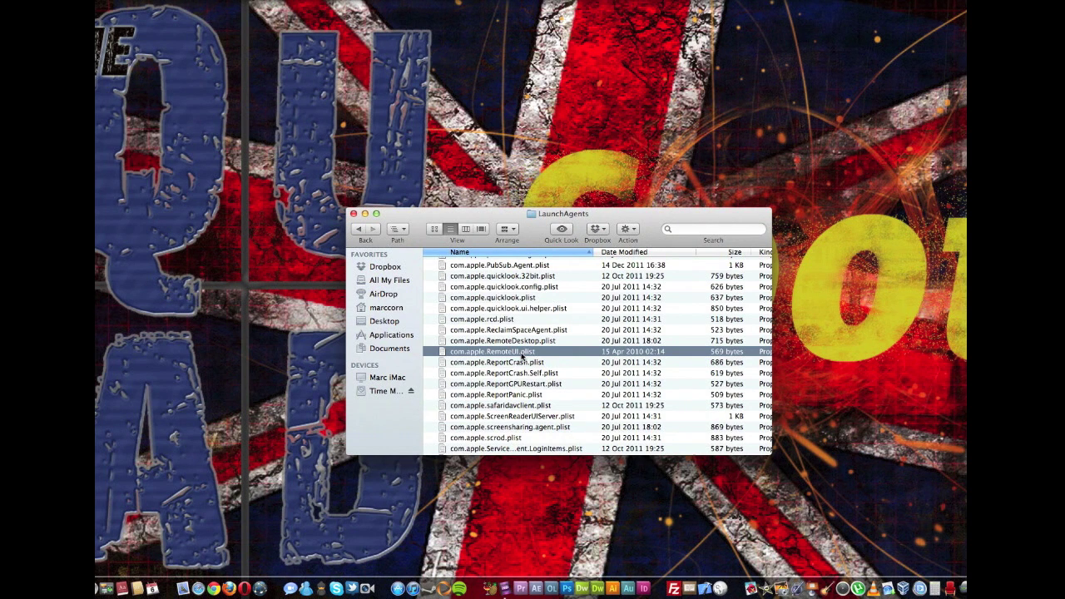
- Go back to the System Library folder, open PrivateFrameworks and select the BackRow.framework folder
{"action": "left_click", "coordinate": [358, 233]}
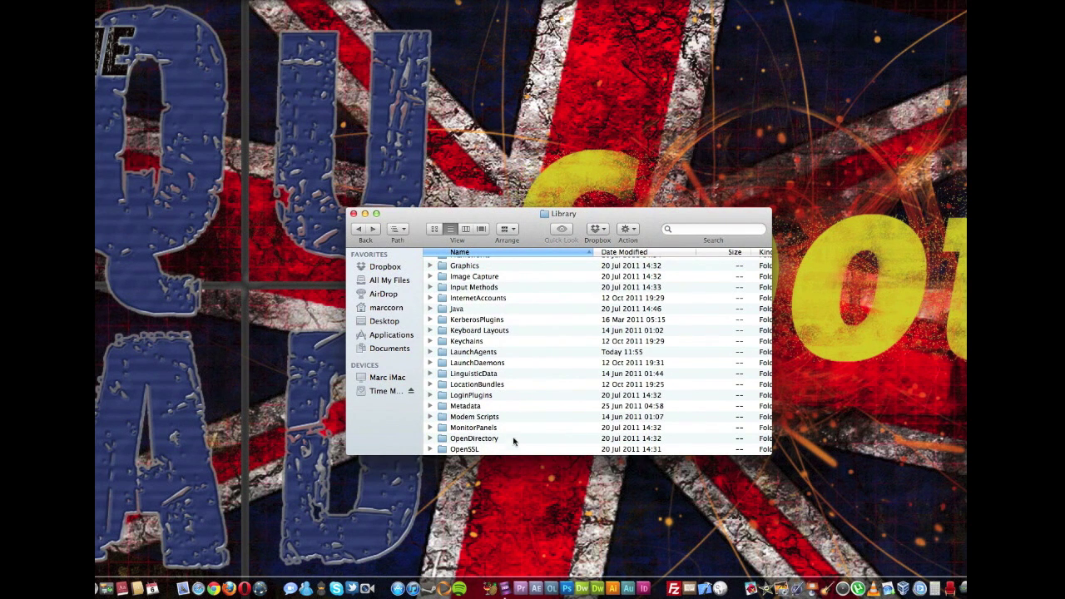
{"action": "scroll", "coordinate": [574, 398], "scroll_direction": "down", "scroll_amount": 5}
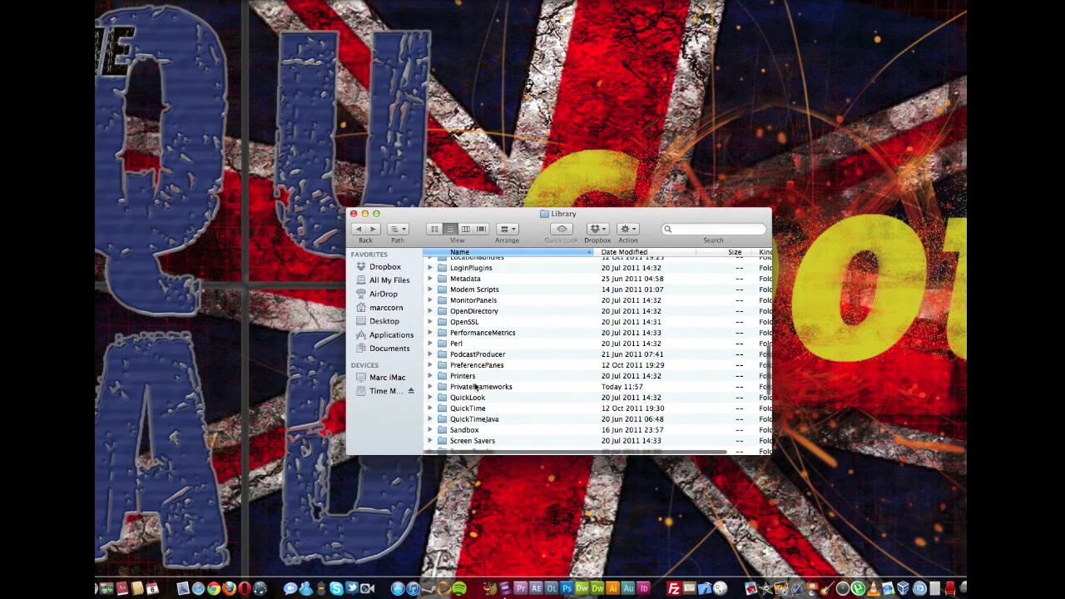
{"action": "left_click", "coordinate": [475, 388]}
{"action": "double_click", "coordinate": [474, 389]}
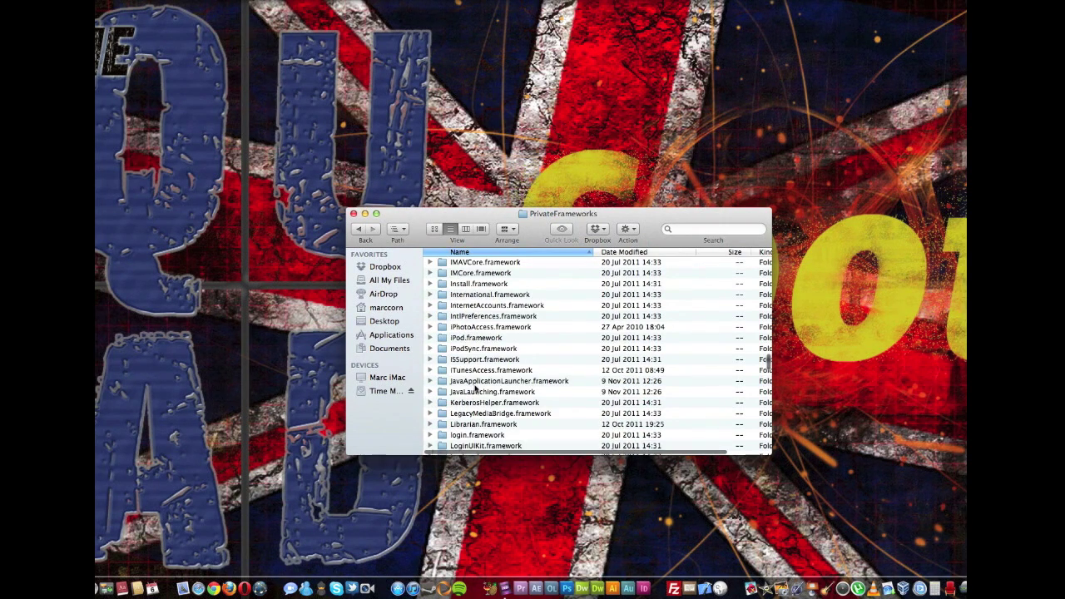
{"action": "scroll", "coordinate": [476, 388], "scroll_direction": "down", "scroll_amount": 10}
{"action": "scroll", "coordinate": [476, 389], "scroll_direction": "up", "scroll_amount": 15}
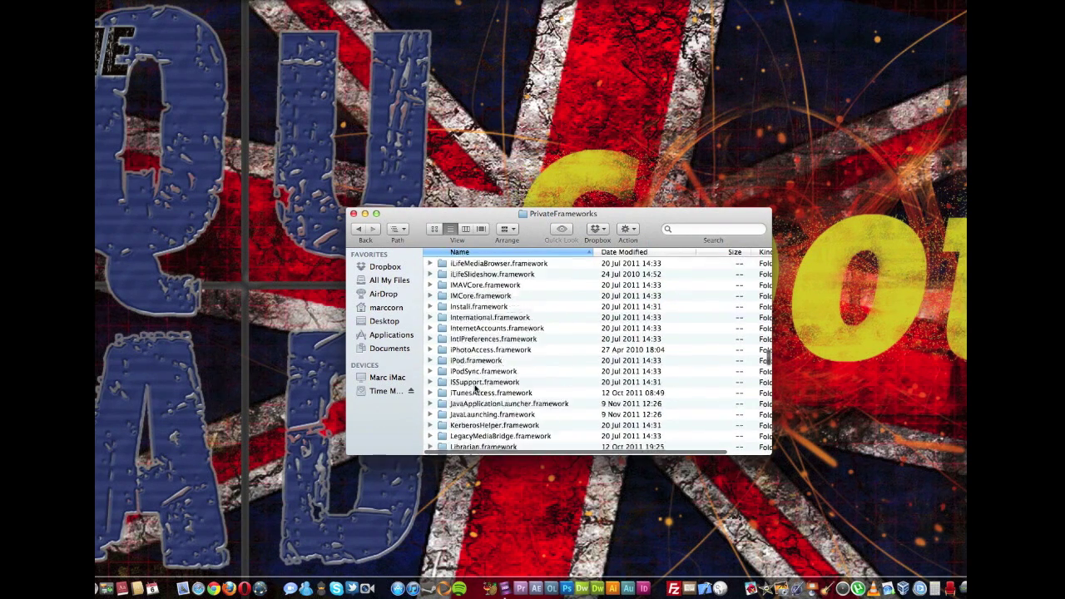
{"action": "scroll", "coordinate": [476, 389], "scroll_direction": "up", "scroll_amount": 5}
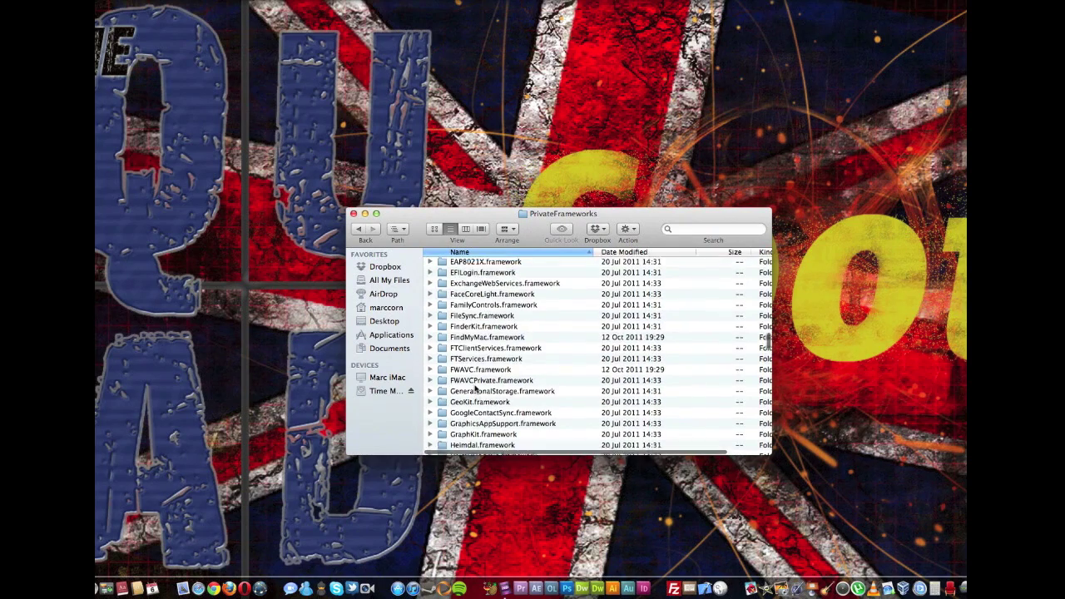
{"action": "scroll", "coordinate": [476, 389], "scroll_direction": "up", "scroll_amount": 8}
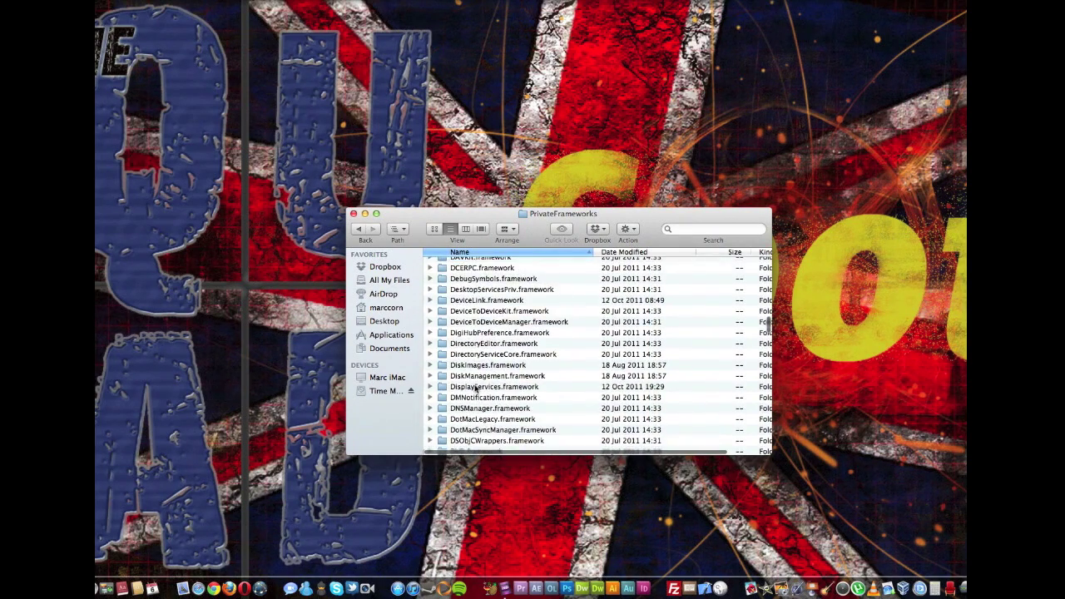
{"action": "scroll", "coordinate": [476, 388], "scroll_direction": "up", "scroll_amount": 6}
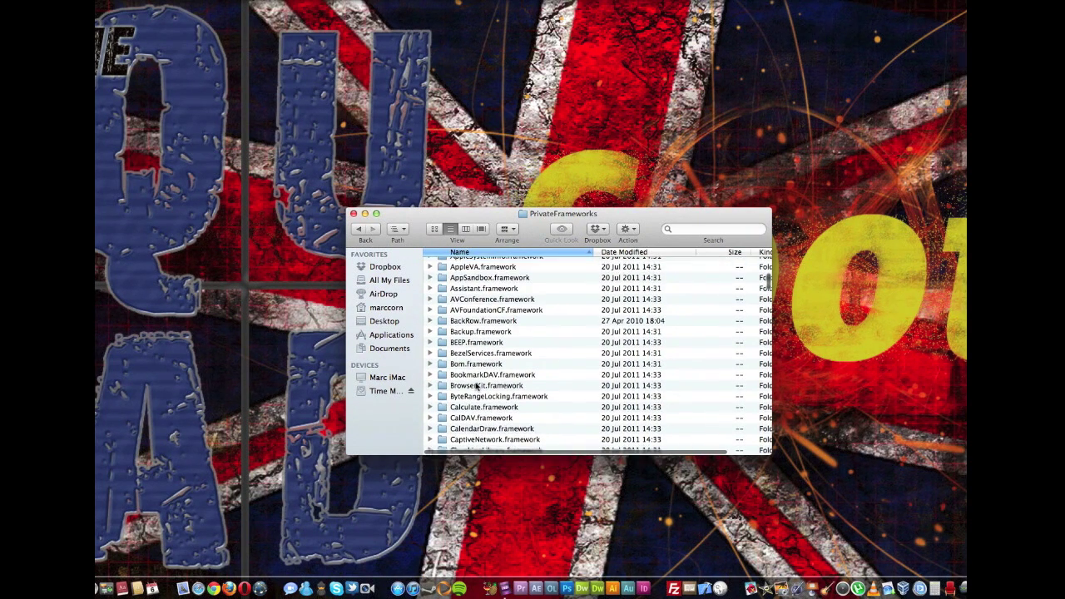
{"action": "scroll", "coordinate": [477, 384], "scroll_direction": "up", "scroll_amount": 1}
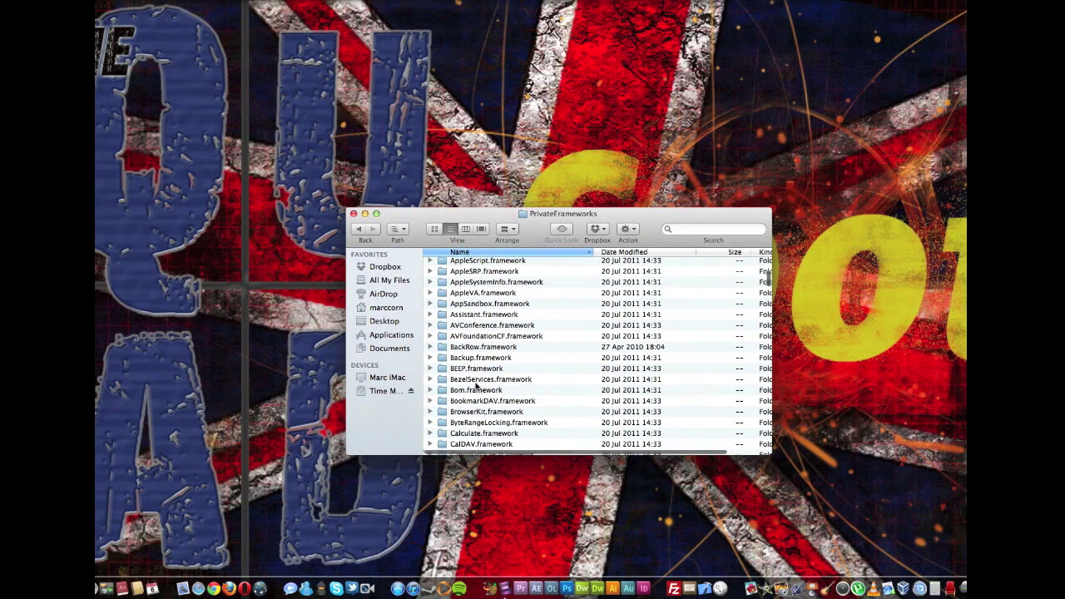
{"action": "left_click", "coordinate": [481, 351]}
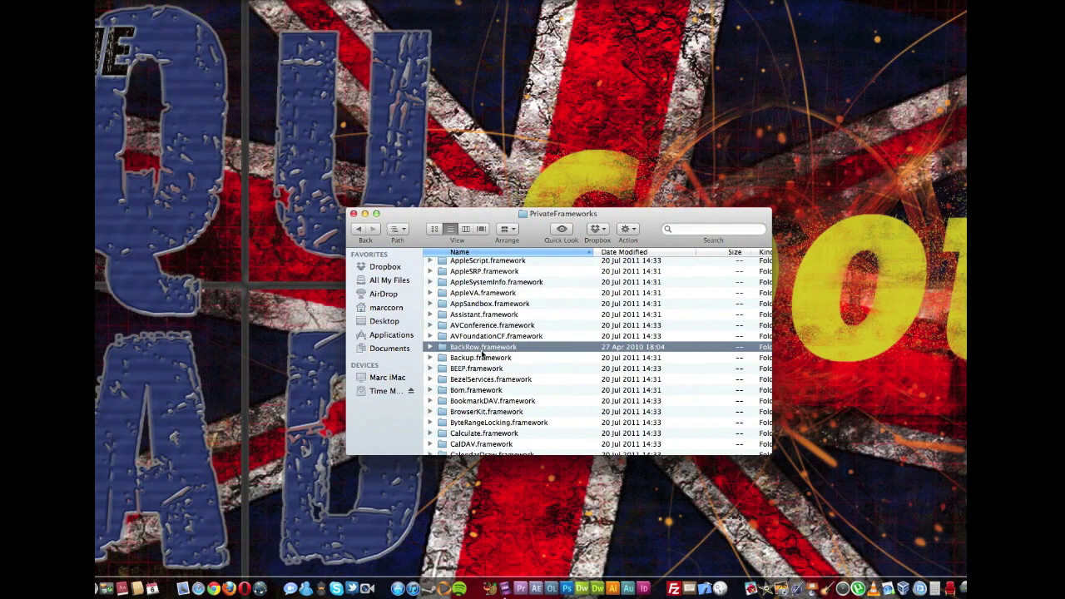
- Locate and select the iPhotoAccess.framework folder within PrivateFrameworks
{"action": "scroll", "coordinate": [495, 374], "scroll_direction": "down", "scroll_amount": 5}
{"action": "scroll", "coordinate": [494, 376], "scroll_direction": "down", "scroll_amount": 15}
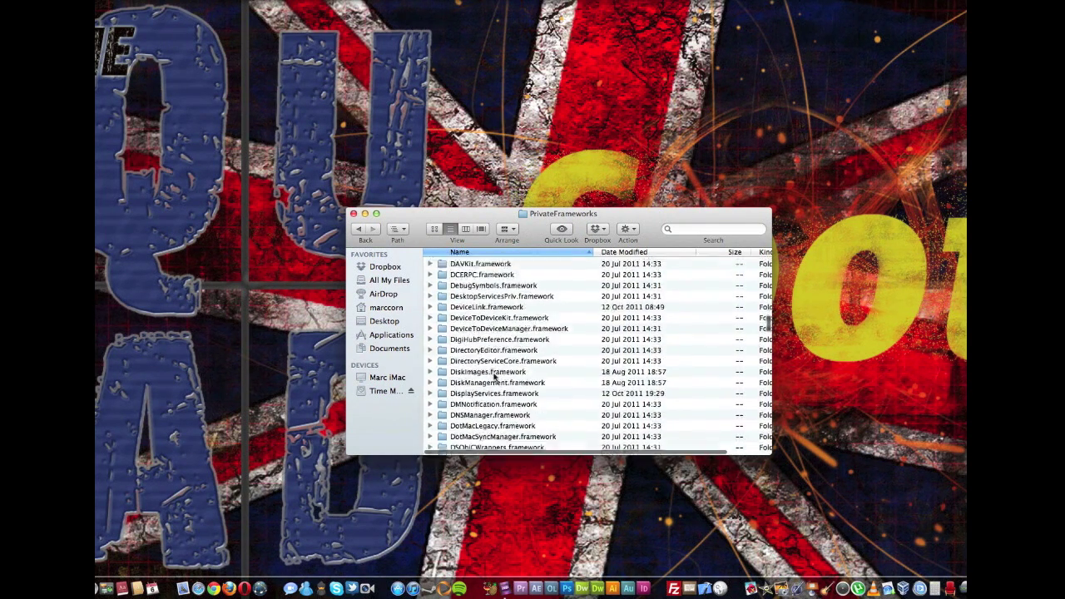
{"action": "scroll", "coordinate": [494, 376], "scroll_direction": "down", "scroll_amount": 6}
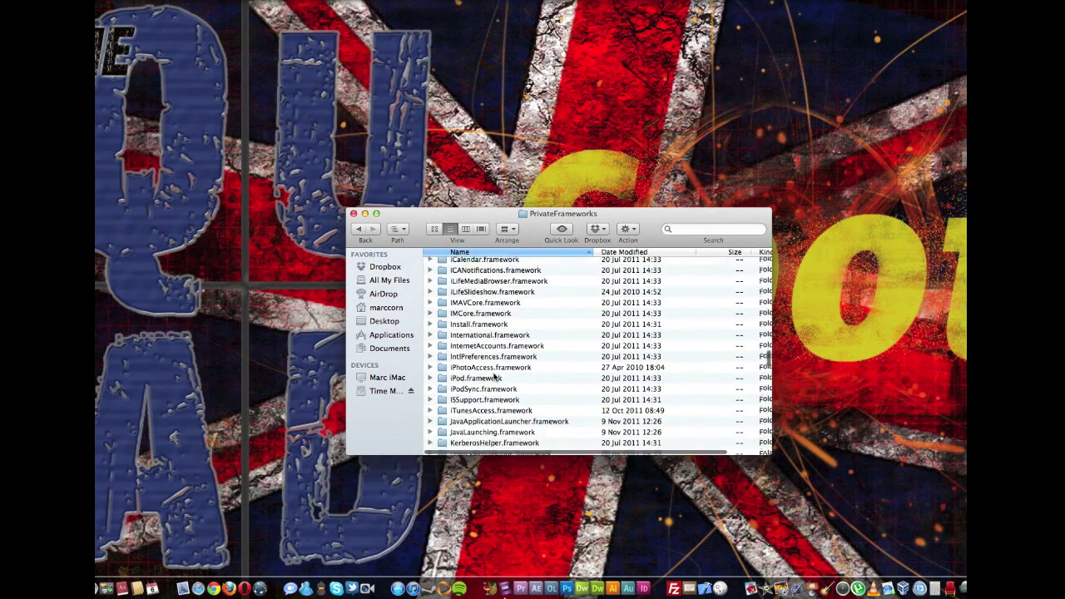
{"action": "scroll", "coordinate": [494, 377], "scroll_direction": "up", "scroll_amount": 6}
{"action": "scroll", "coordinate": [495, 376], "scroll_direction": "up", "scroll_amount": 10}
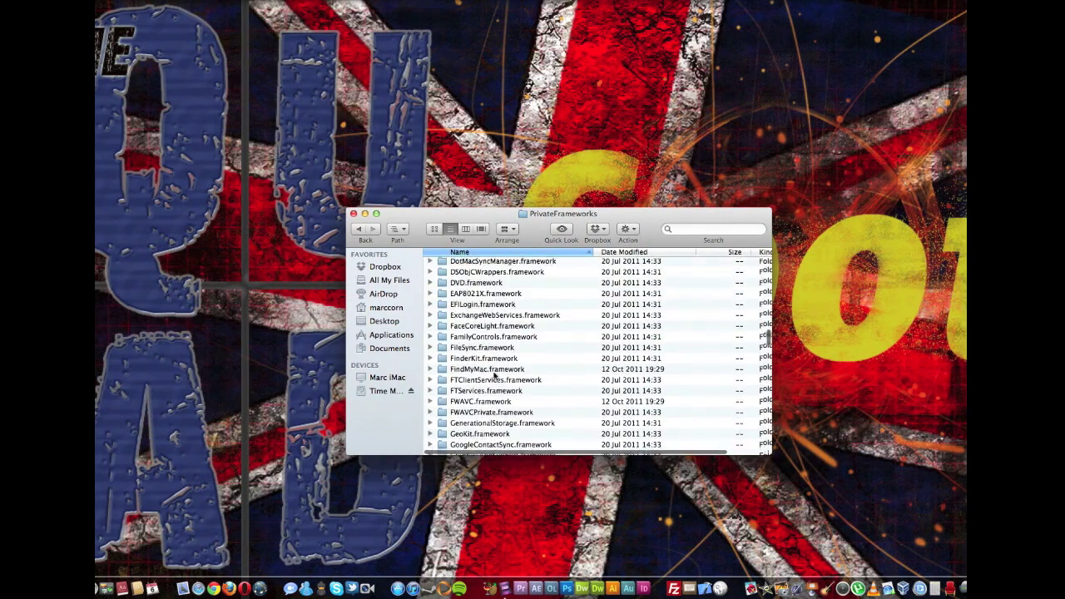
{"action": "scroll", "coordinate": [495, 379], "scroll_direction": "down", "scroll_amount": 3}
{"action": "scroll", "coordinate": [493, 379], "scroll_direction": "down", "scroll_amount": 5}
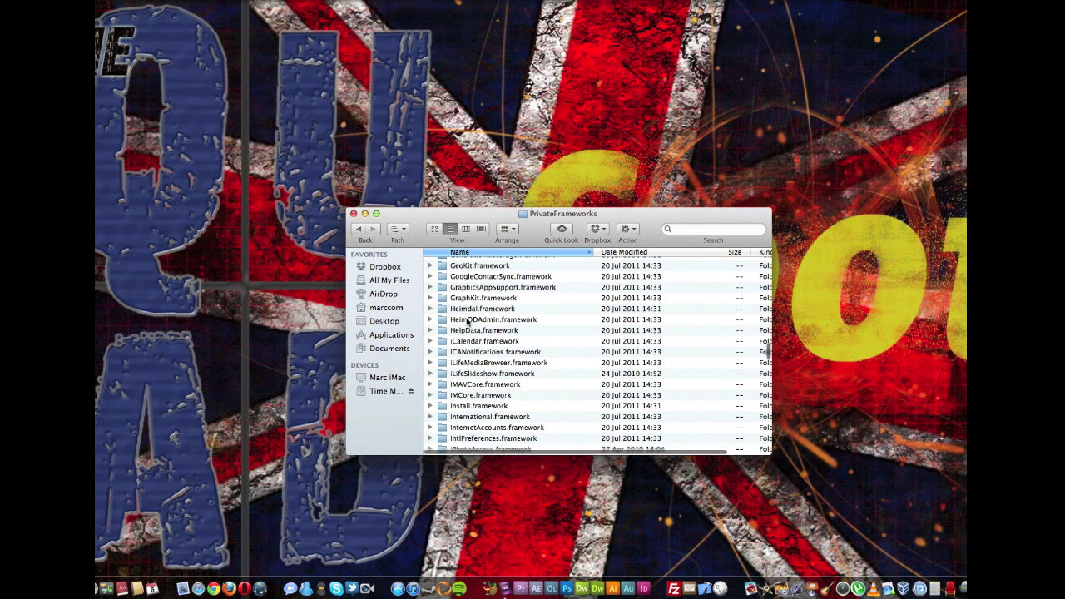
{"action": "scroll", "coordinate": [480, 424], "scroll_direction": "down", "scroll_amount": 1}
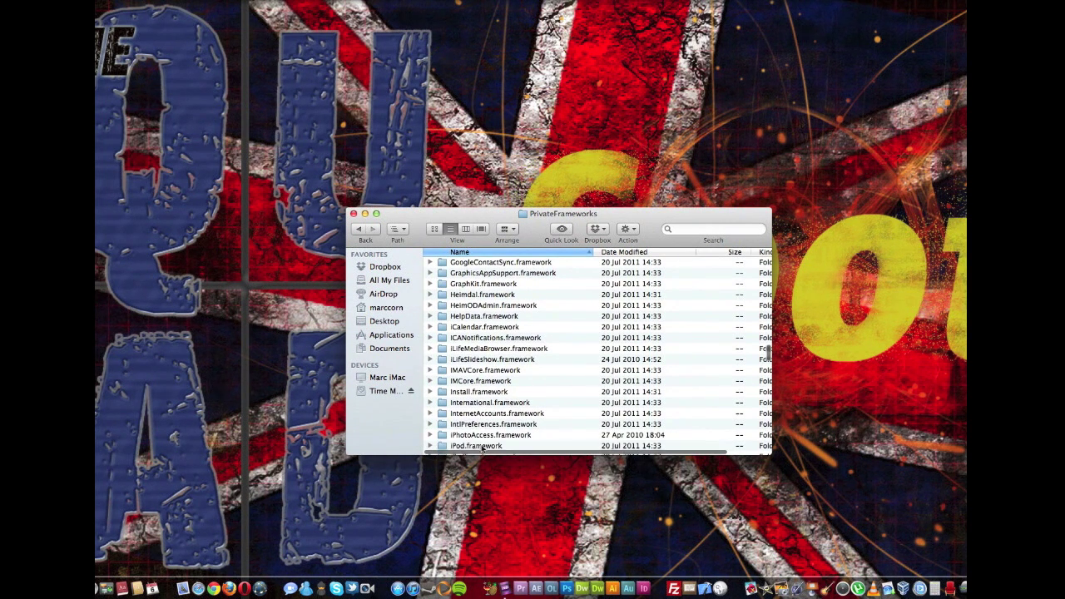
{"action": "left_click", "coordinate": [491, 436]}
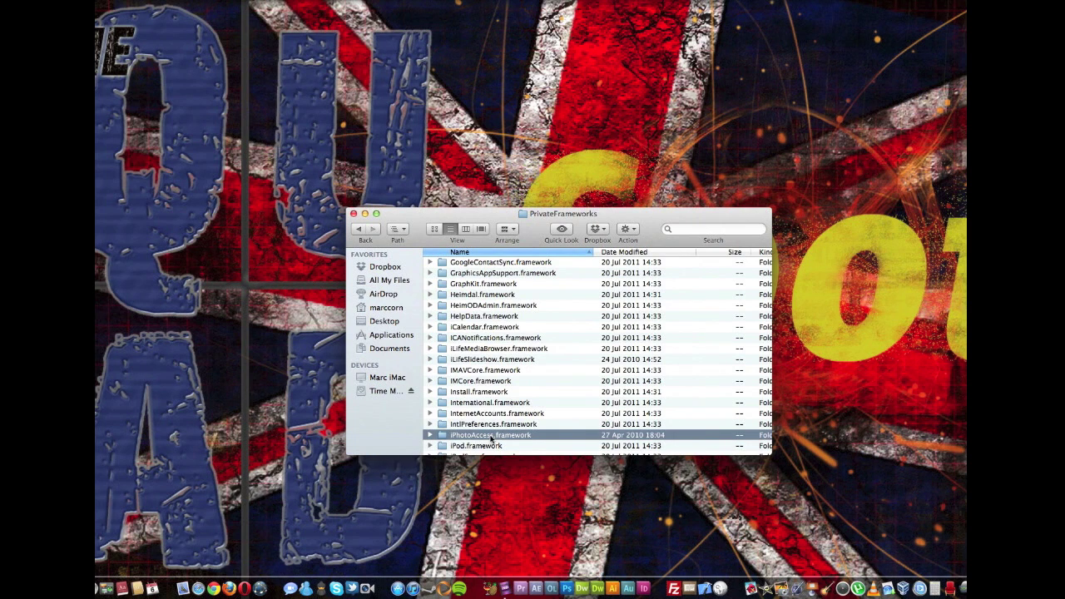